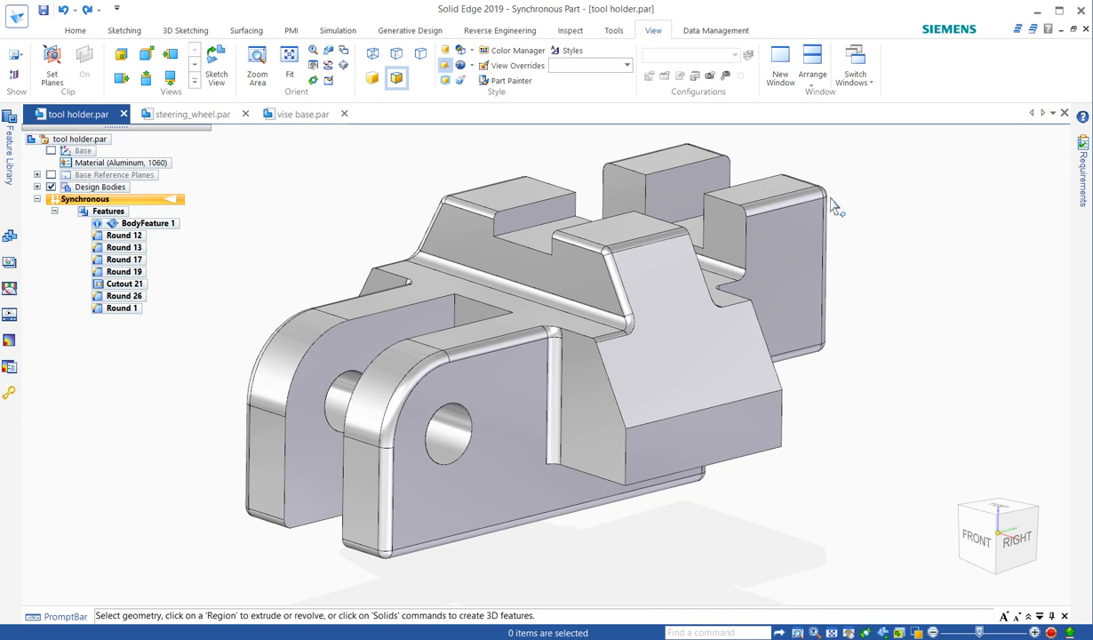
- Set the radius of the outer curved round on the front lug and all similar rounds in the model to 2 mm
click(421, 380)
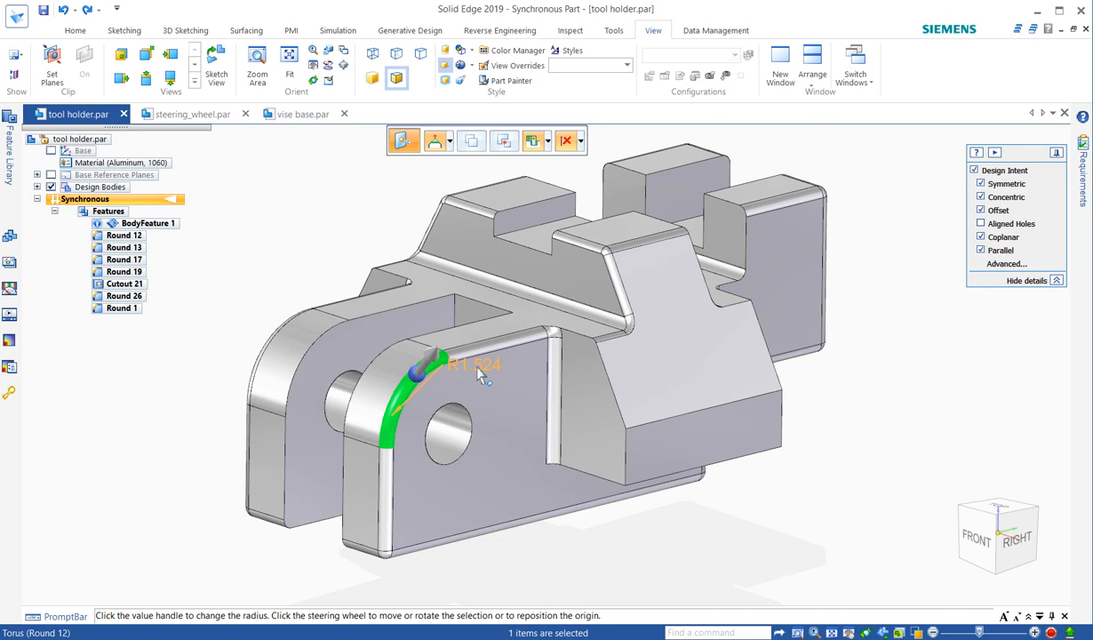
click(477, 366)
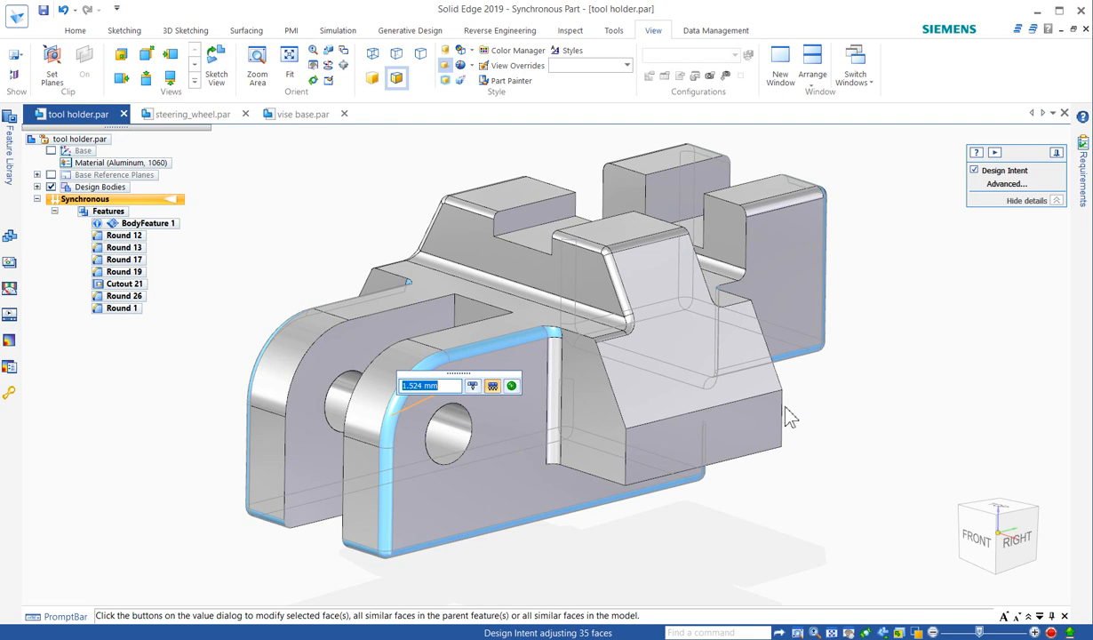
click(474, 388)
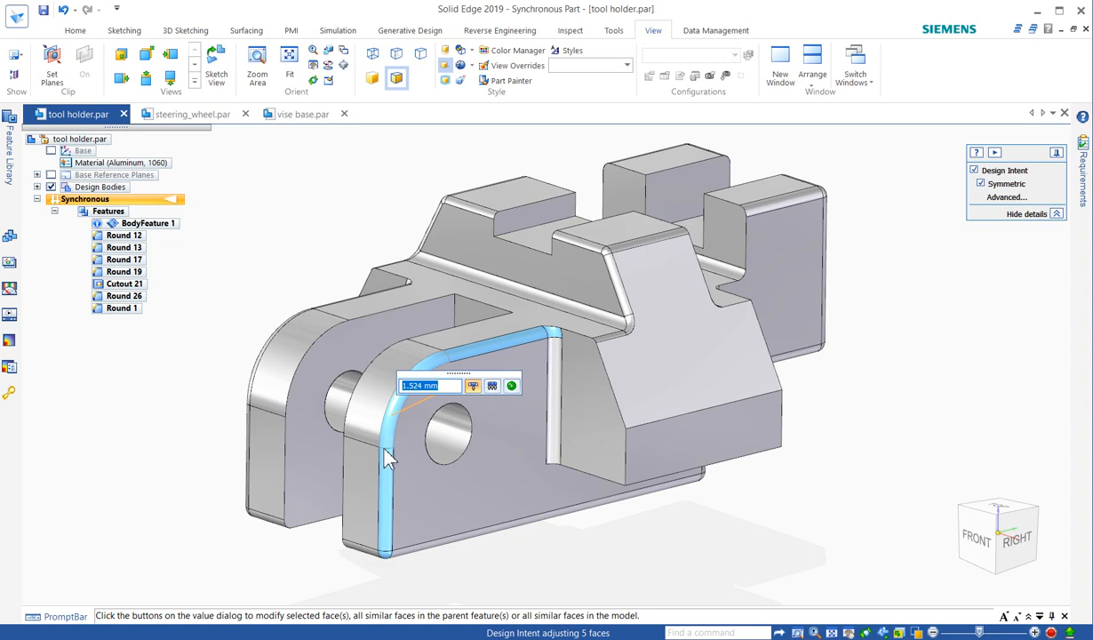
click(513, 387)
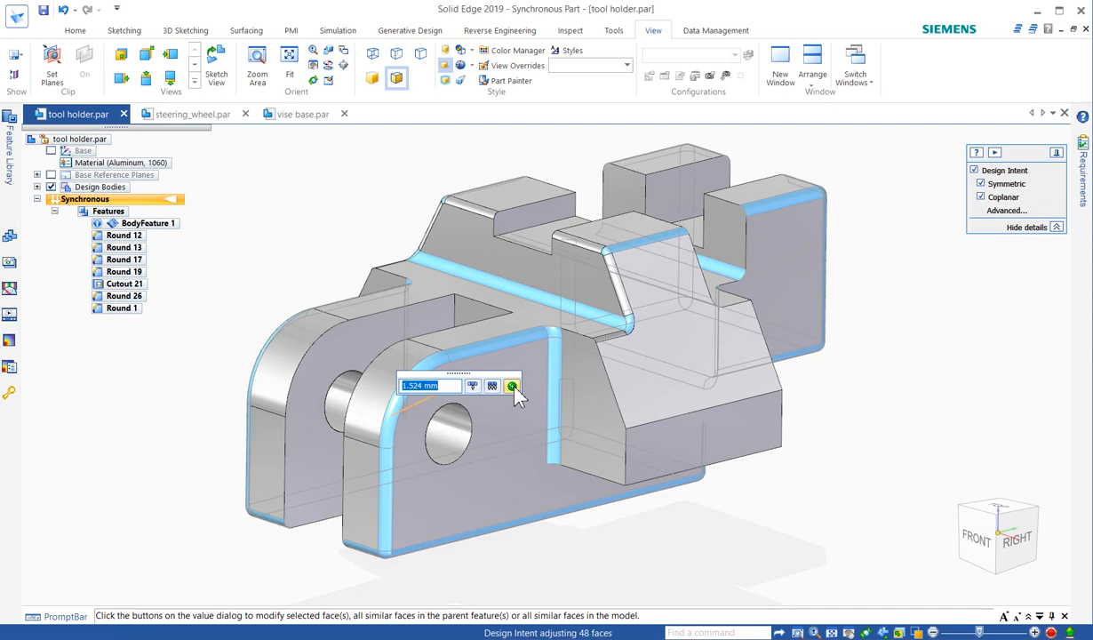
text(2)
key(Return)
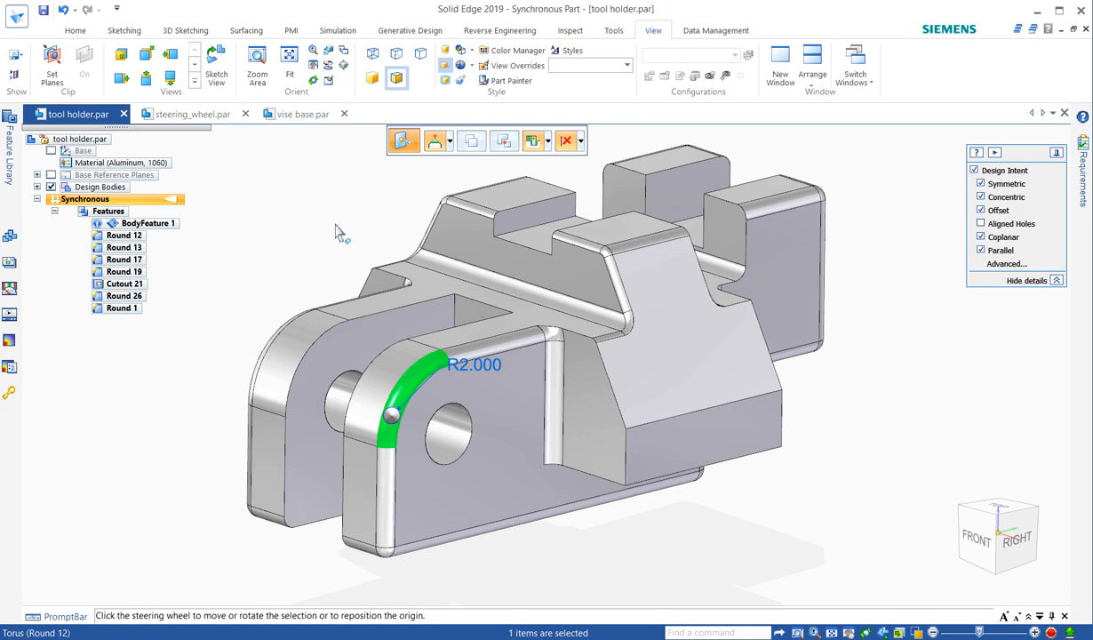
key(Escape)
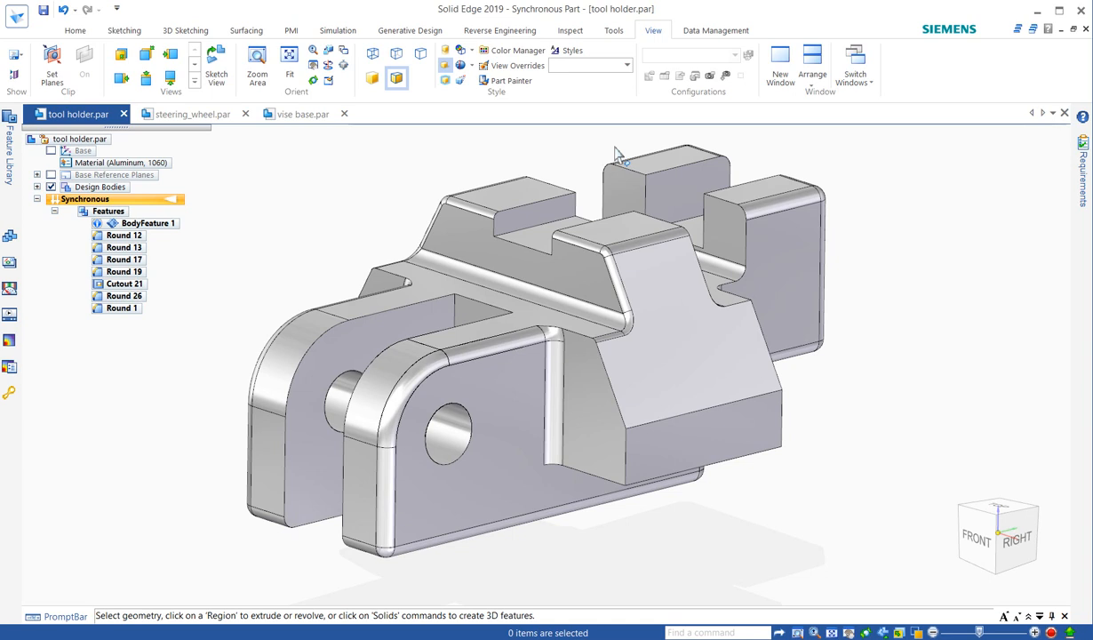
- Activate Selection Manager Mode on the inner side face of the rear slot and turn off Use Box Selection
key(space)
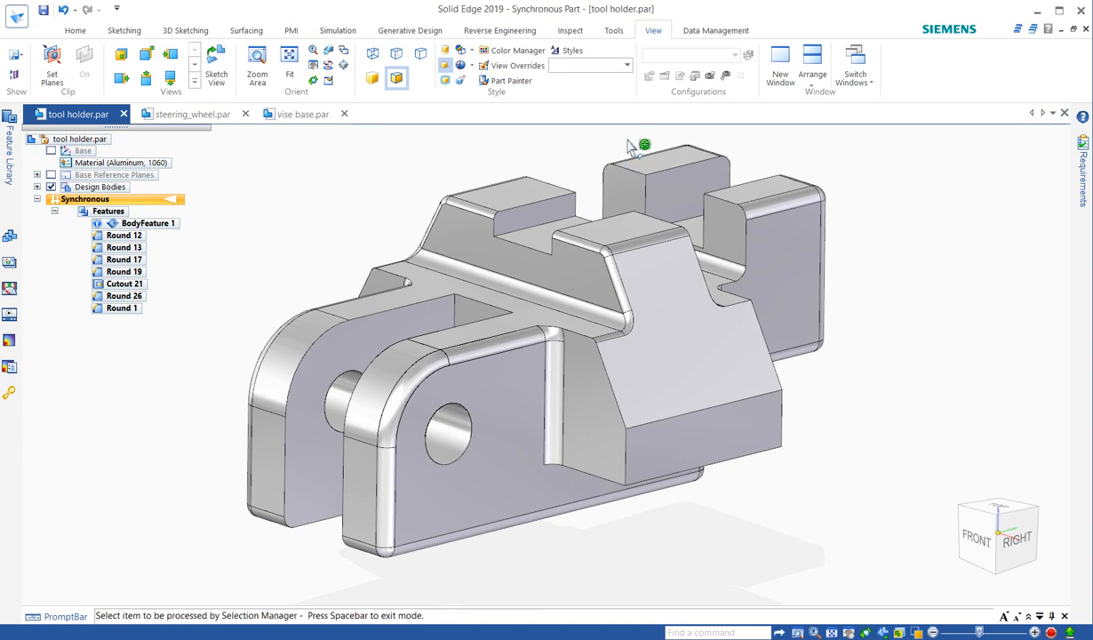
click(75, 31)
click(91, 79)
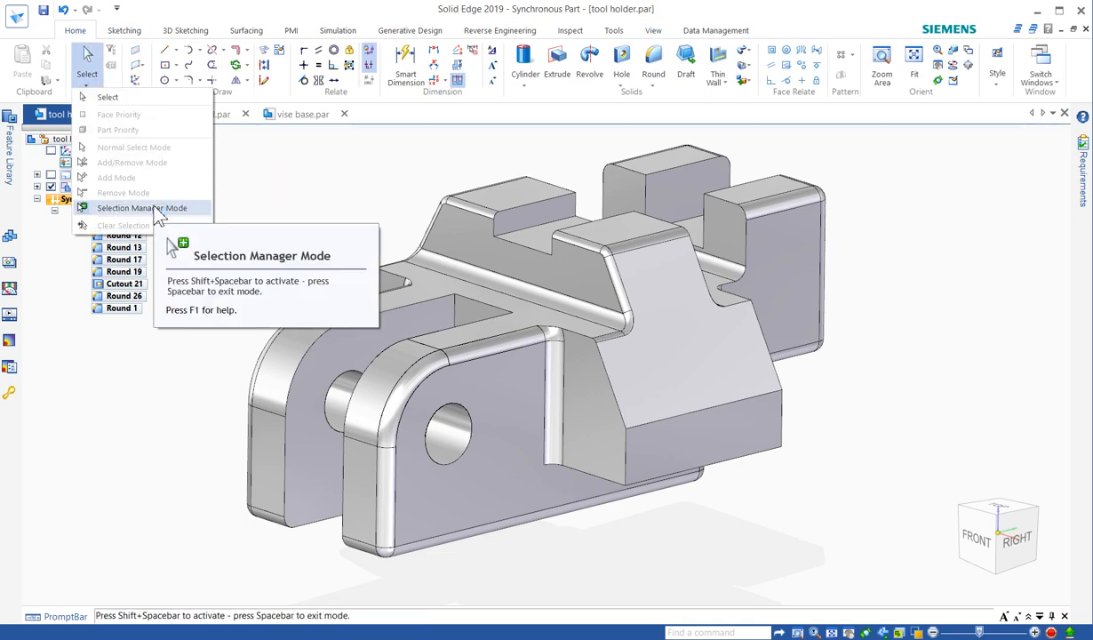
click(157, 213)
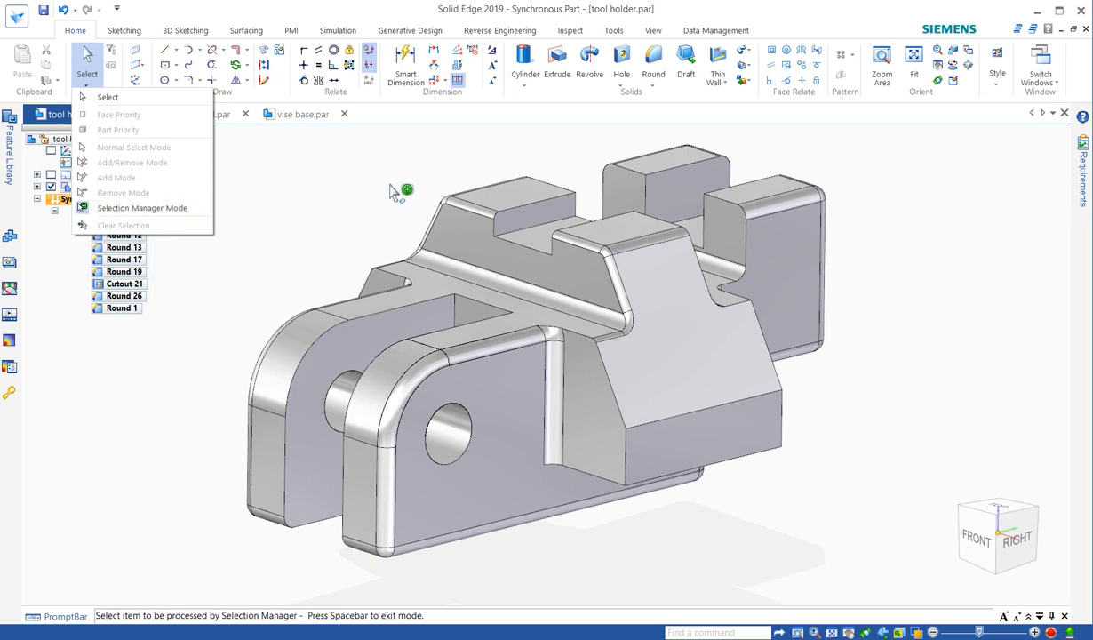
click(681, 190)
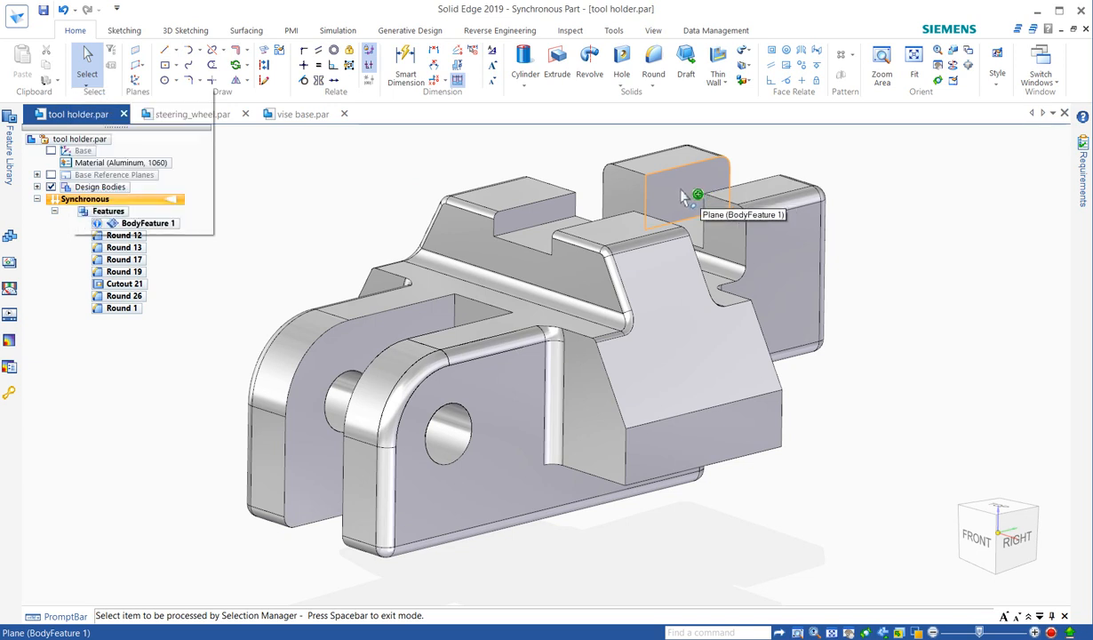
click(683, 197)
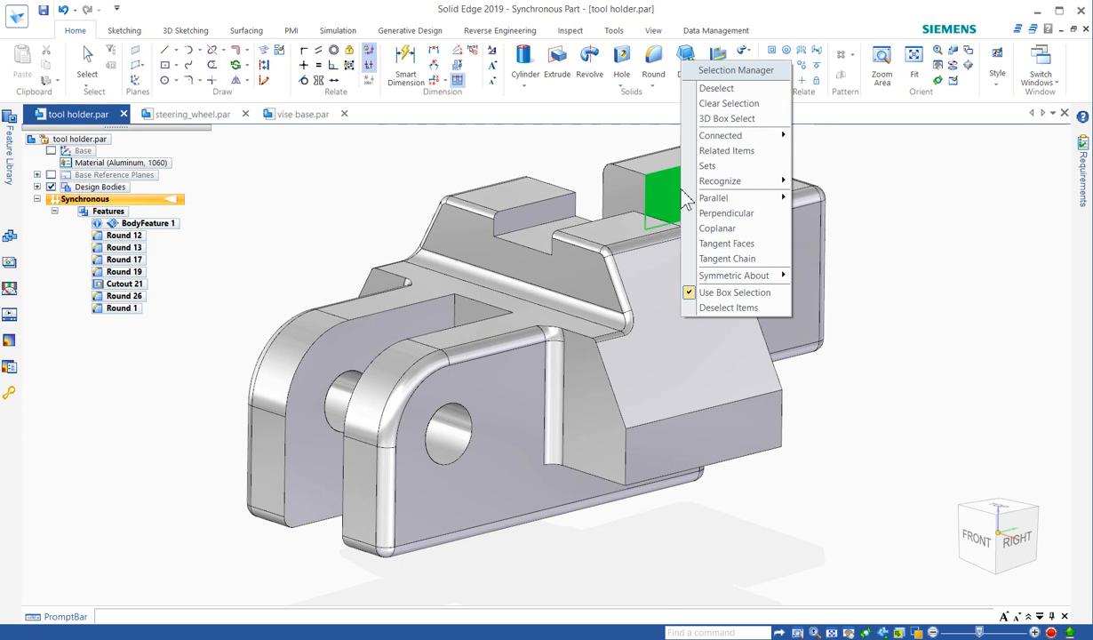
drag(710, 70, 884, 182)
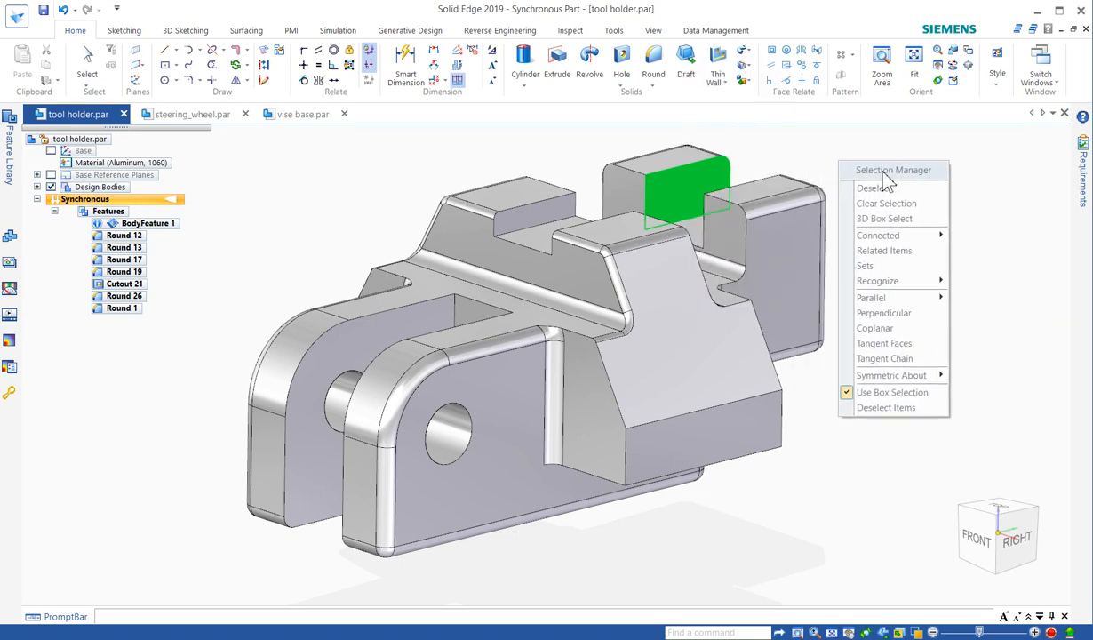
click(879, 398)
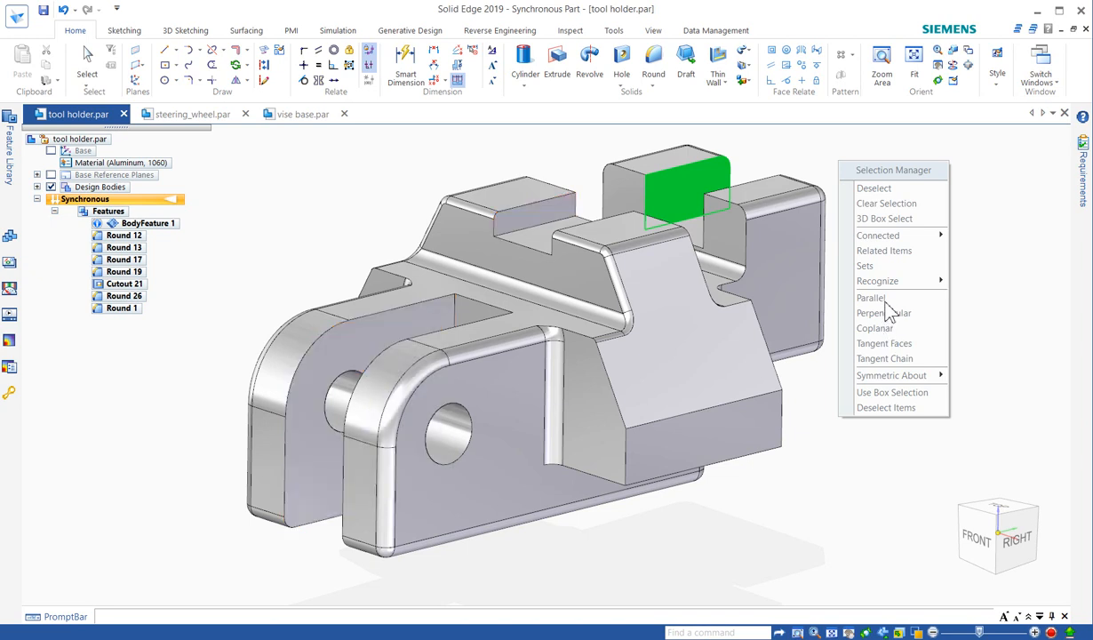
- Recognize the rear slot as a cutout from its side face and delete it, with Aligned Holes enabled in Design Intent
mouse_move(879, 300)
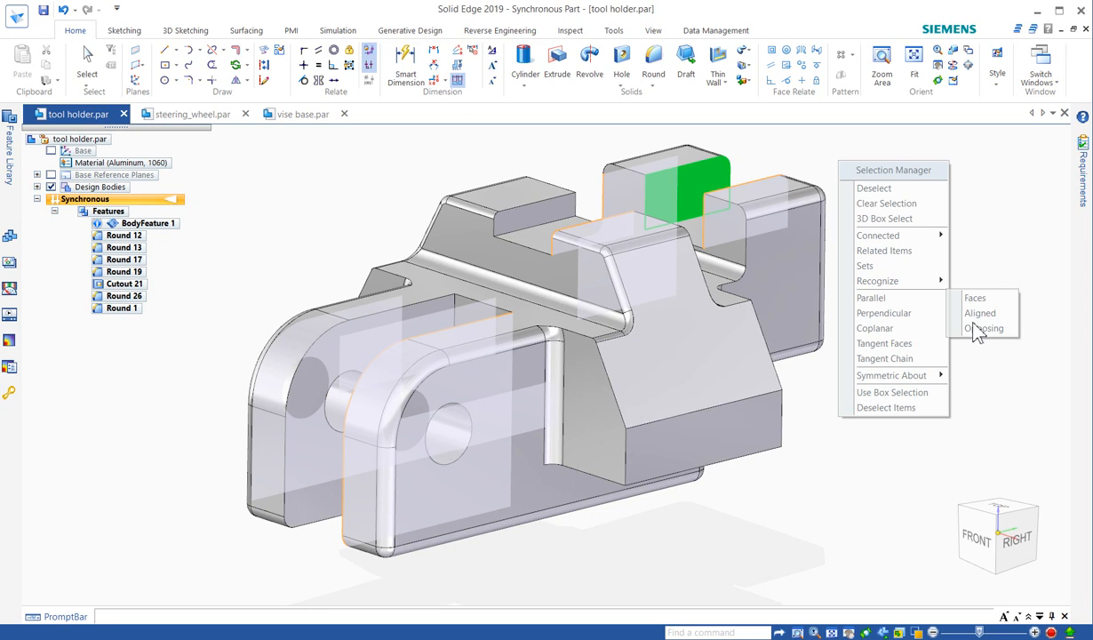
mouse_move(915, 380)
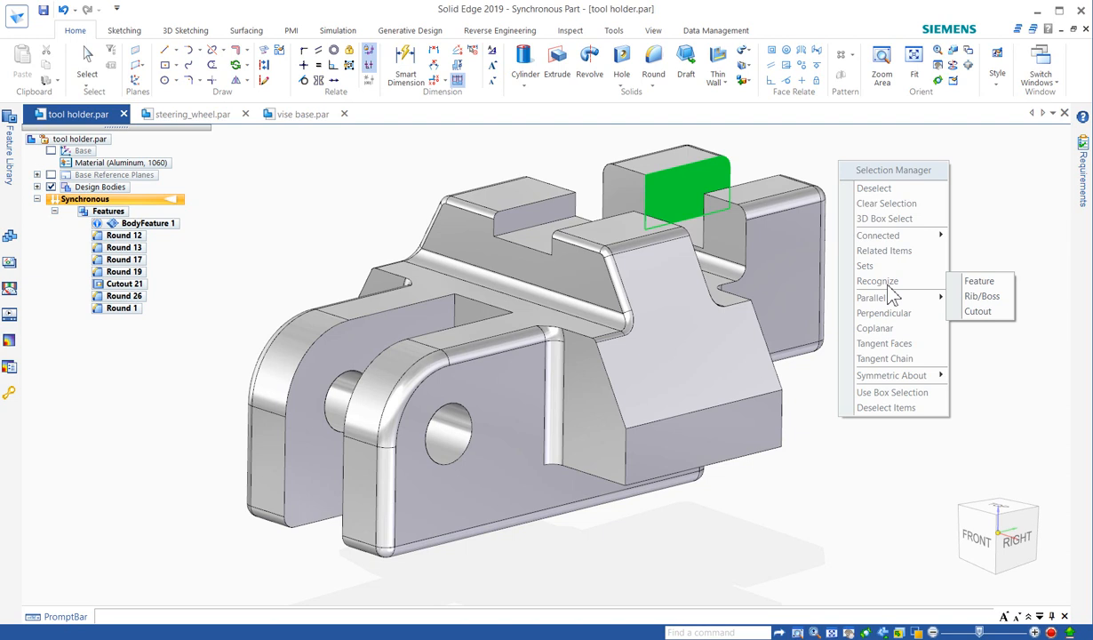
click(977, 313)
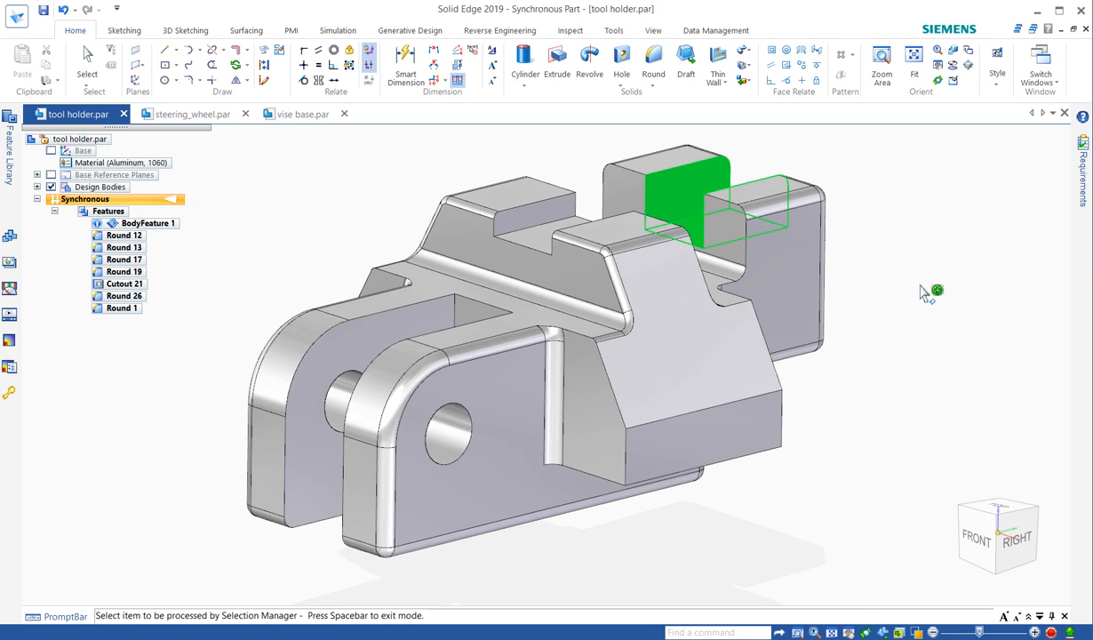
key(space)
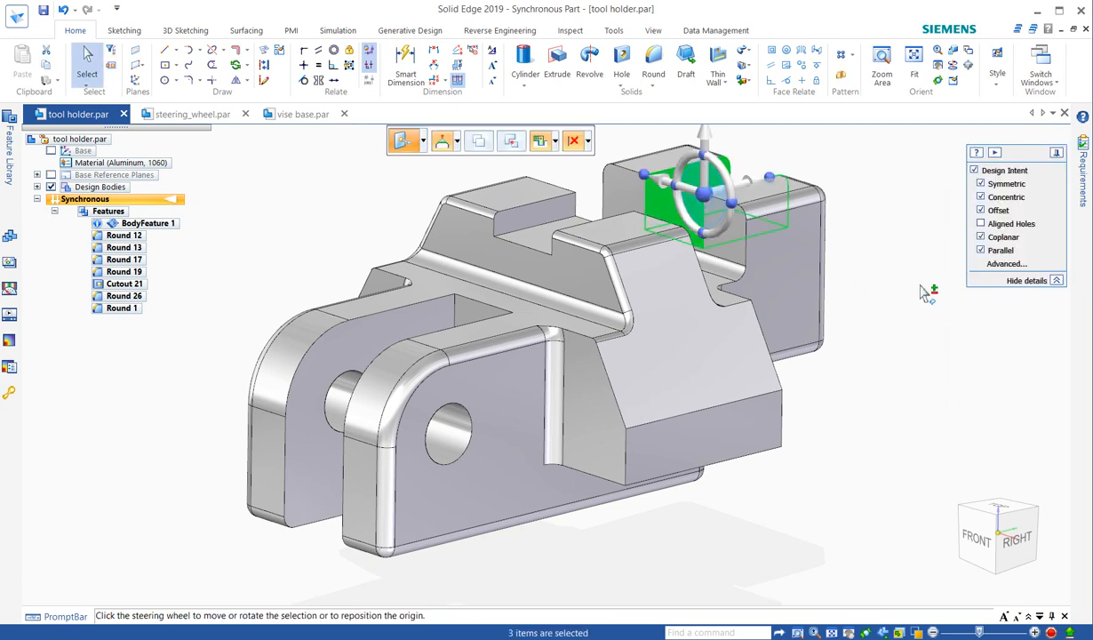
click(980, 223)
click(860, 225)
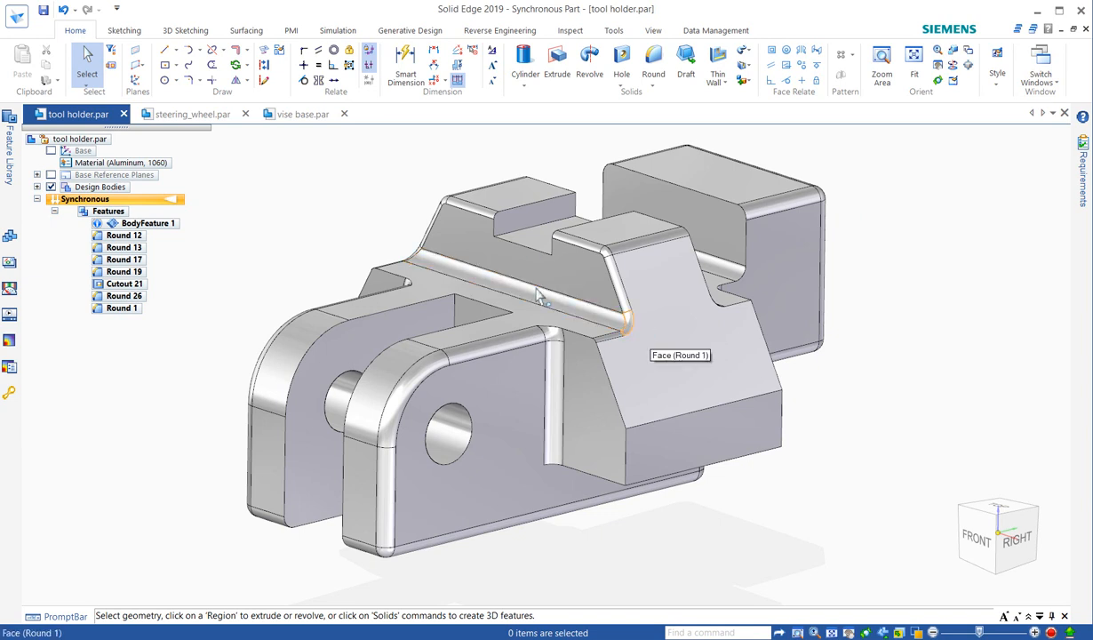
- Reorder the rounds at both corners where the long horizontal round meets the sloped side faces
scroll(538, 296, up, 2)
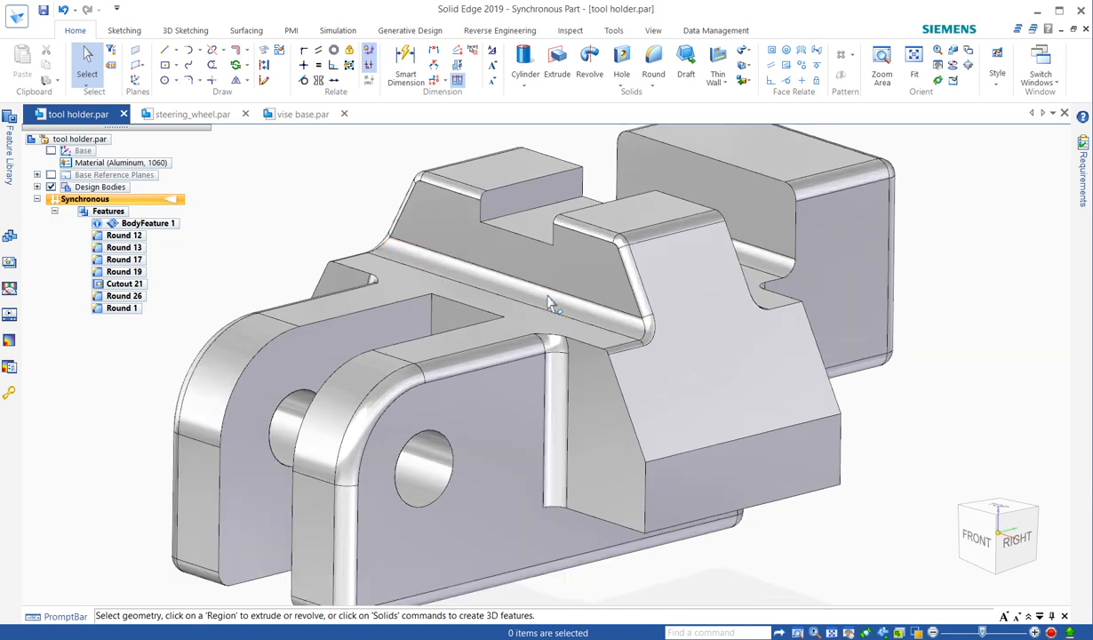
click(652, 345)
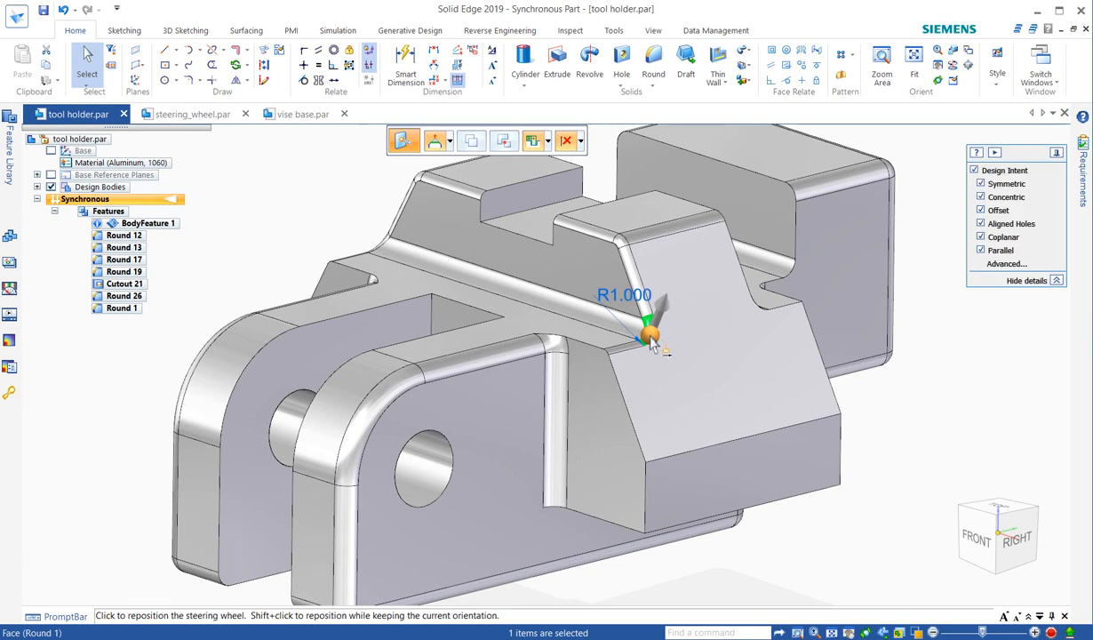
middle_drag(338, 202, 373, 240)
ctrl+click(373, 240)
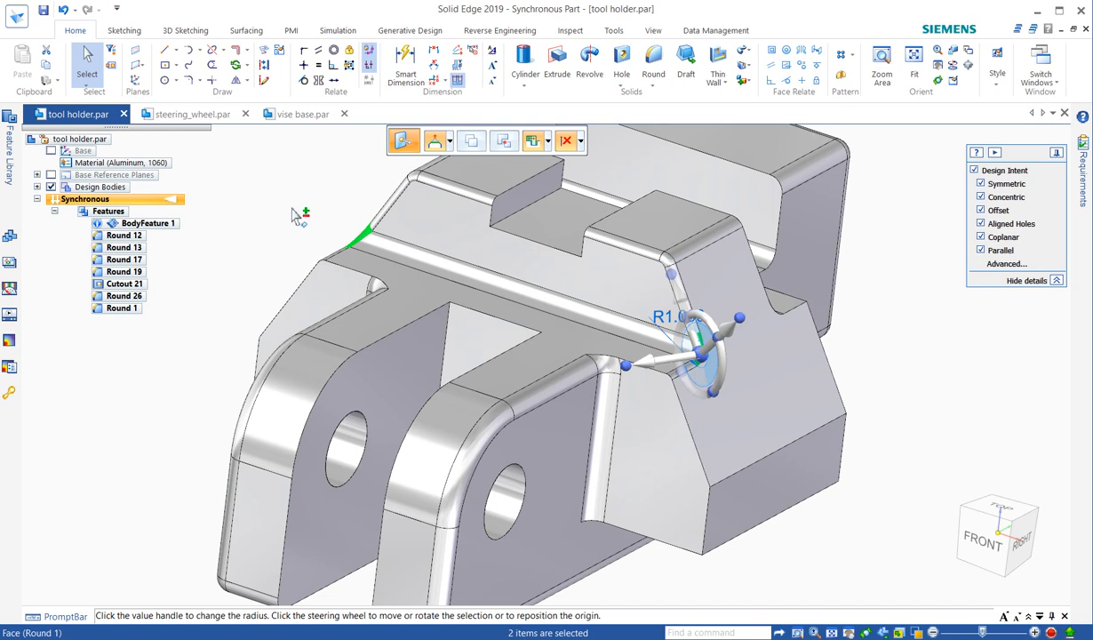
right_click(355, 205)
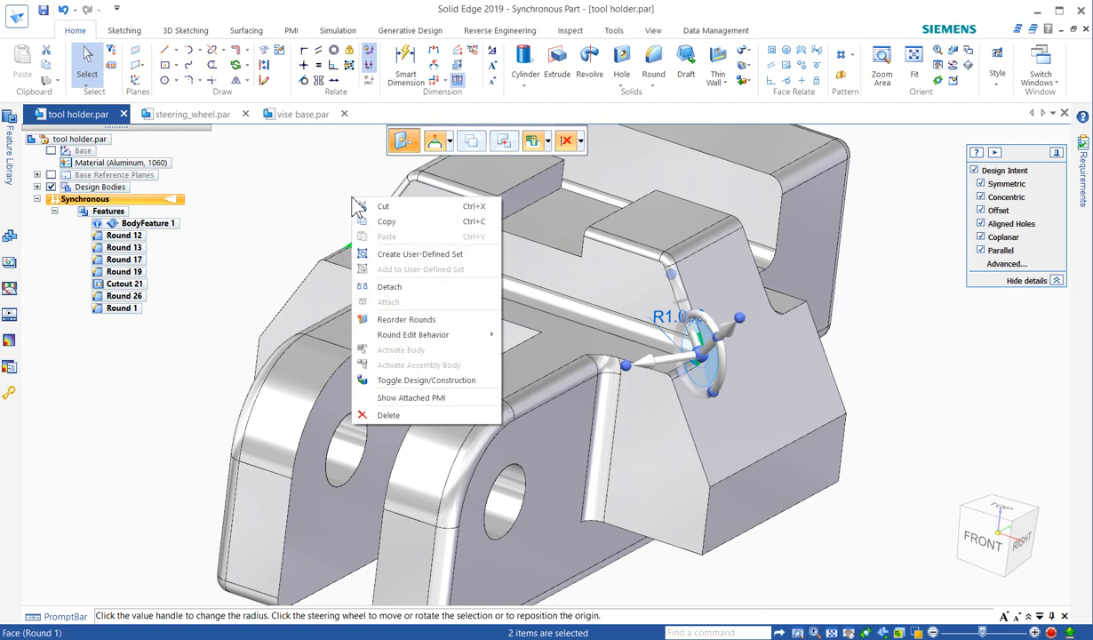
click(395, 320)
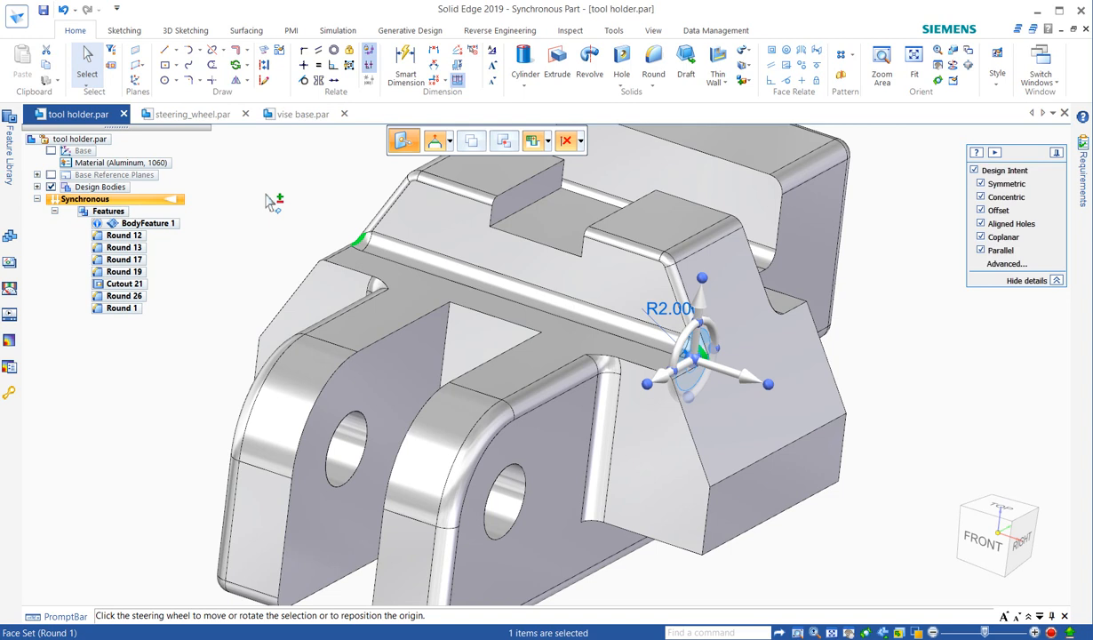
key(Escape)
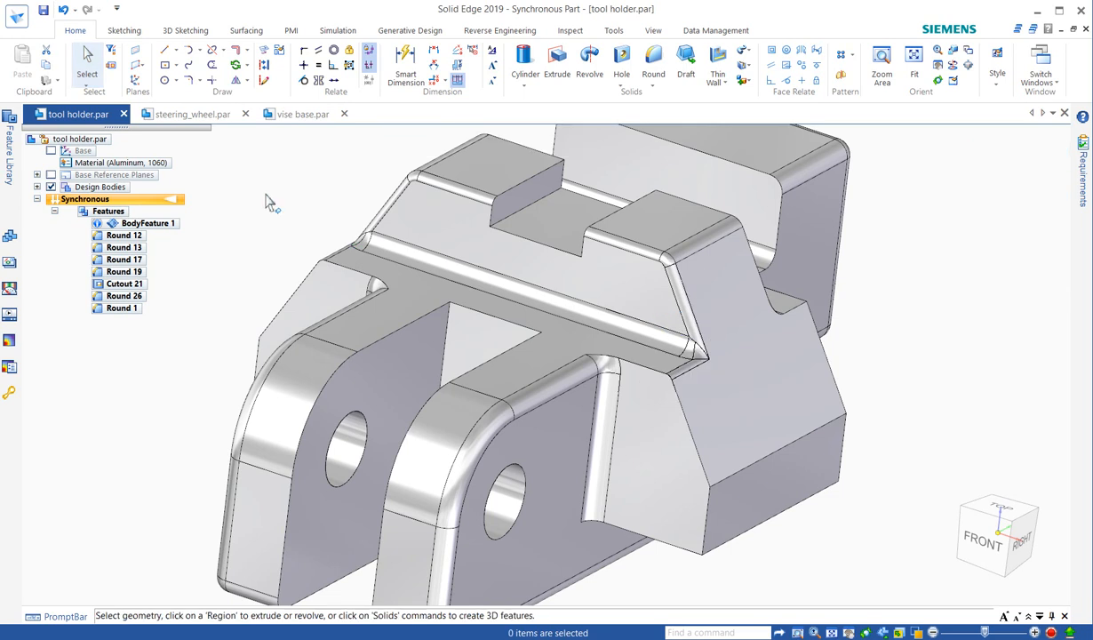
- Reorder the rounds again at only the near corner beside the large sloped face
middle_drag(322, 205, 310, 191)
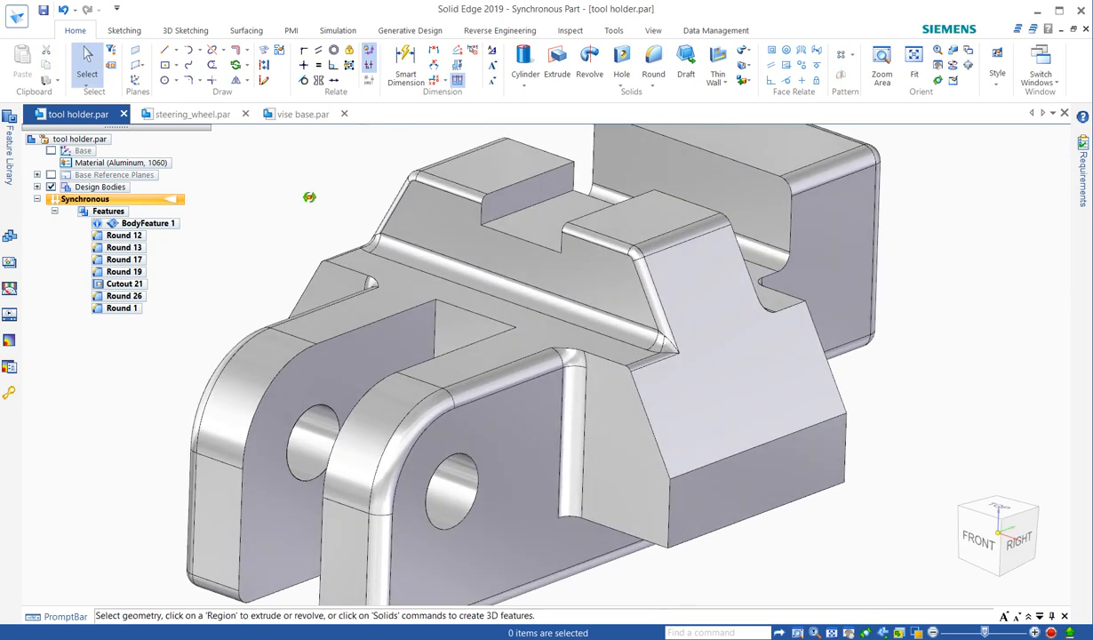
click(674, 356)
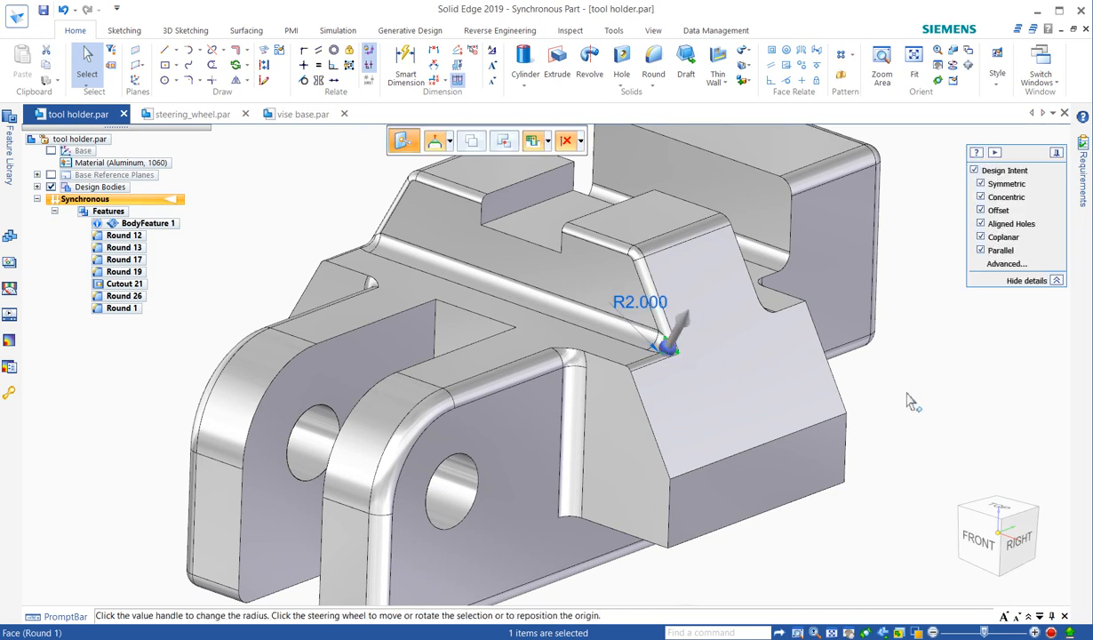
right_click(876, 385)
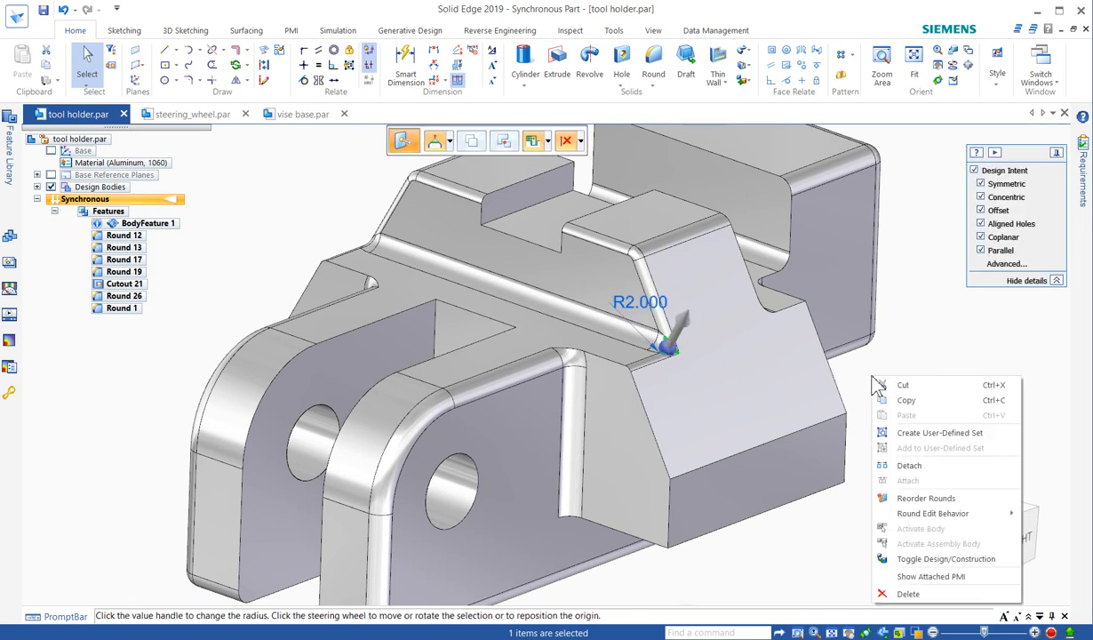
click(895, 430)
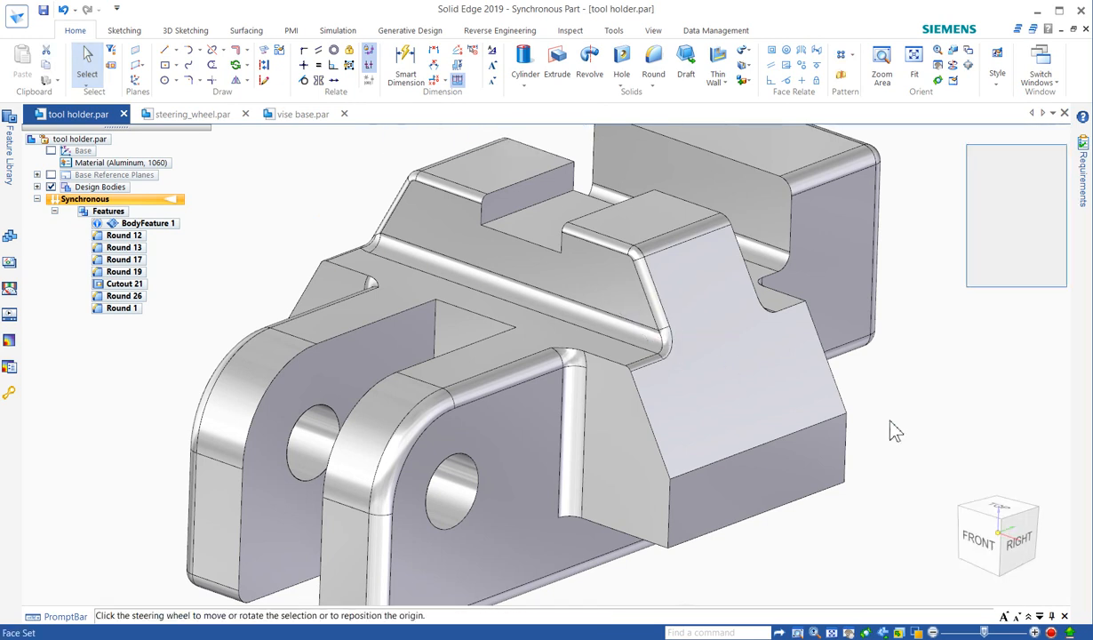
click(868, 367)
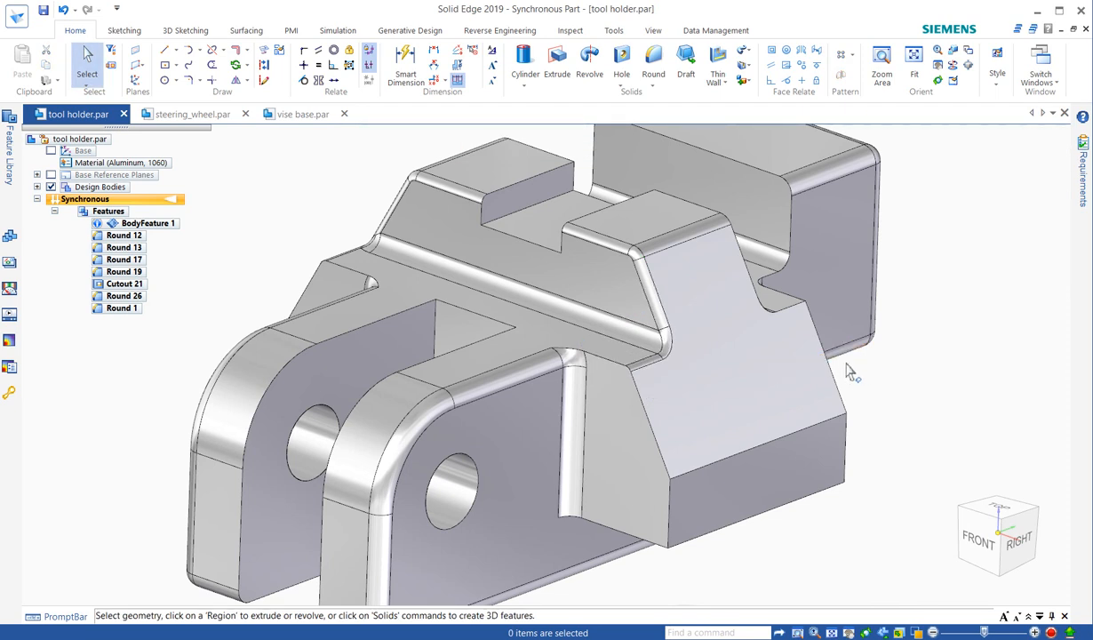
mouse_move(1024, 499)
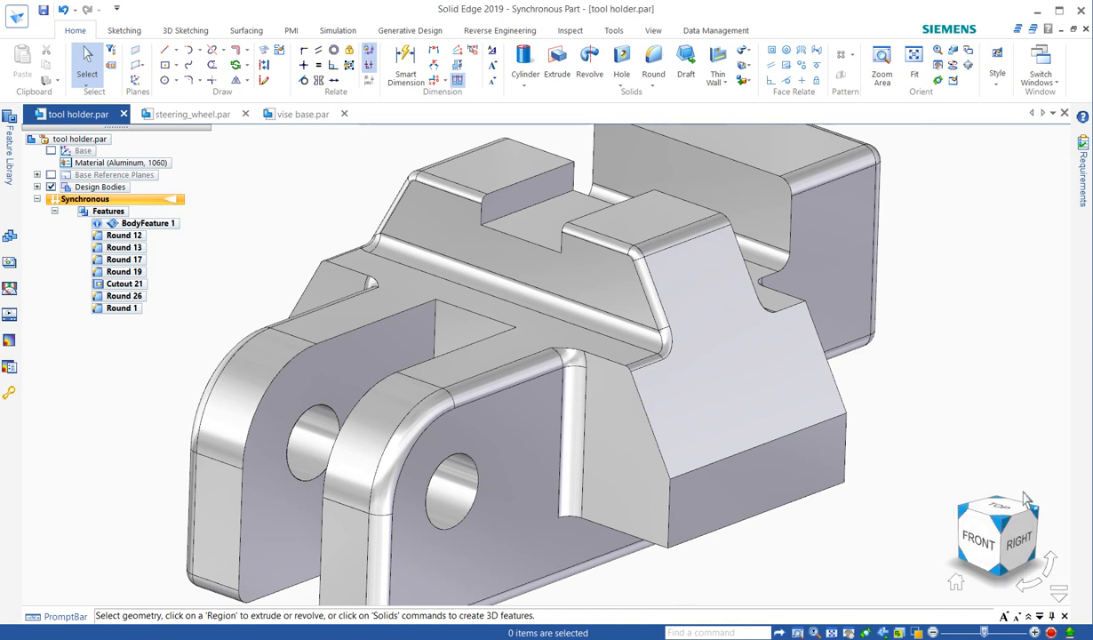
click(1051, 632)
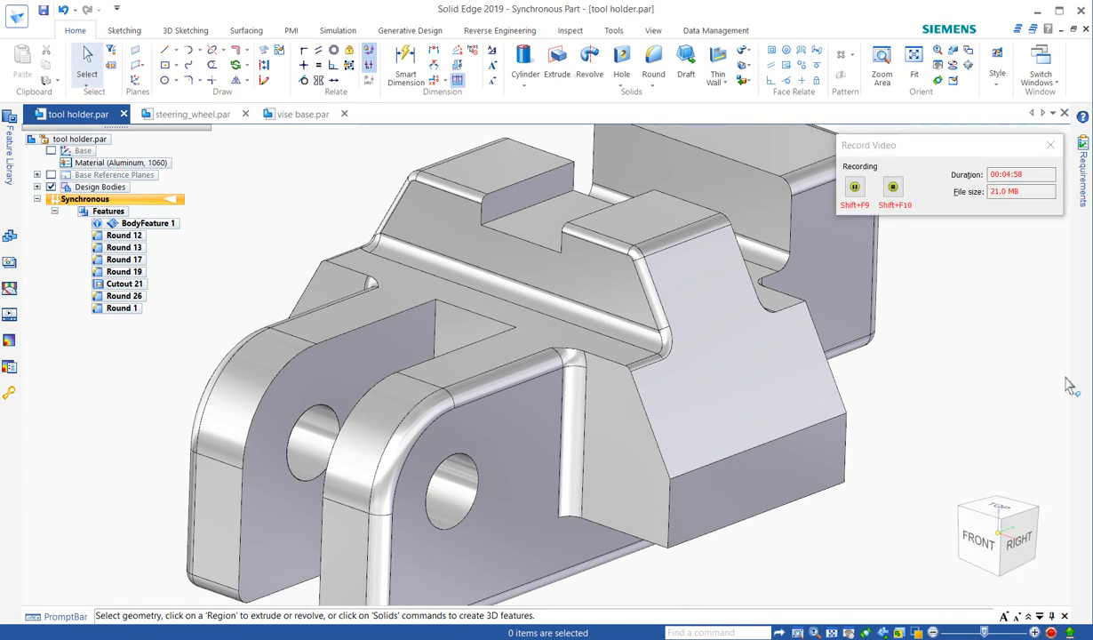
click(894, 188)
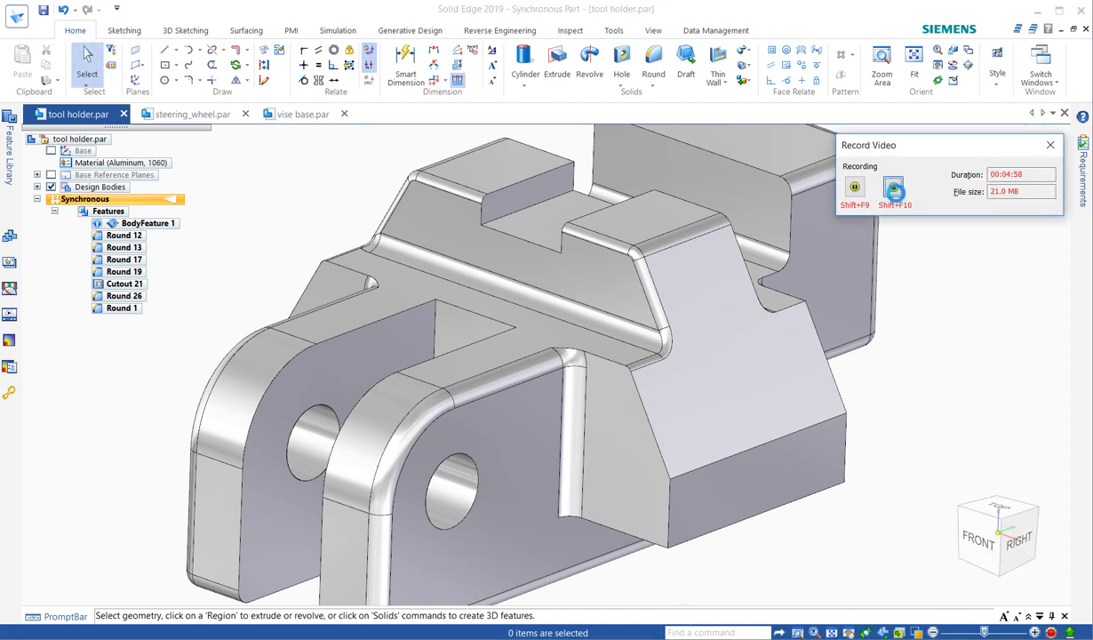